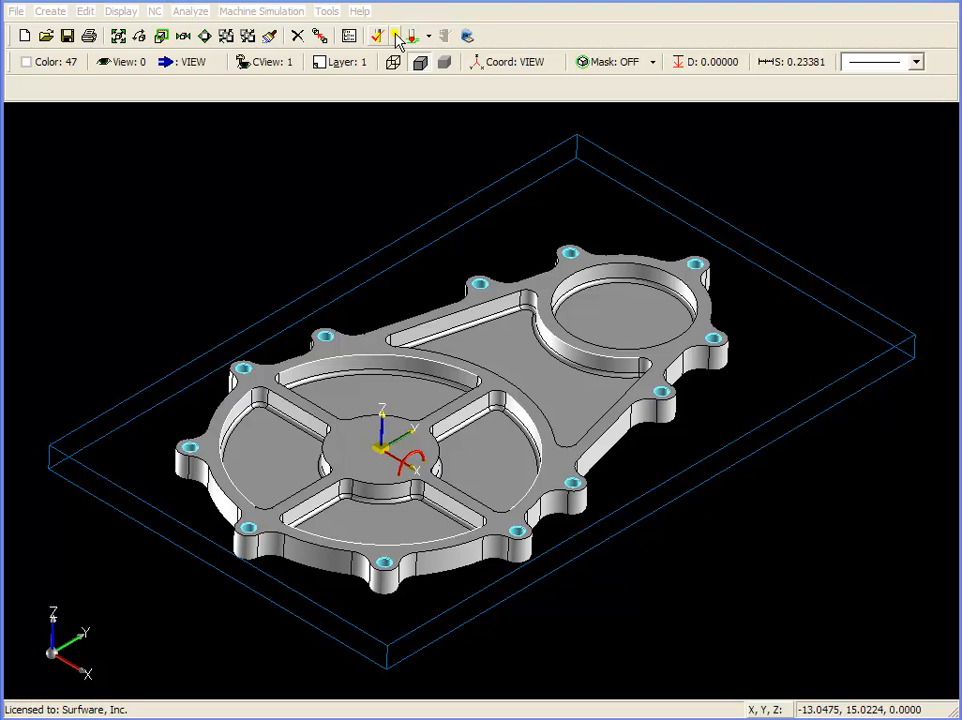
{"action": "left_click", "coordinate": [398, 37]}
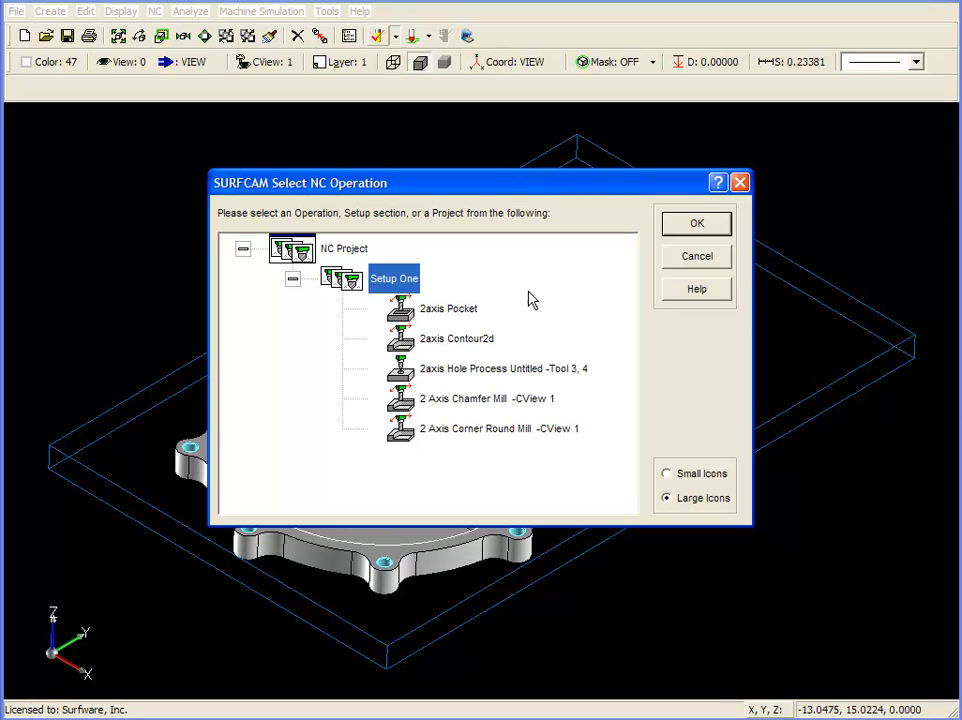
{"action": "left_click", "coordinate": [463, 313]}
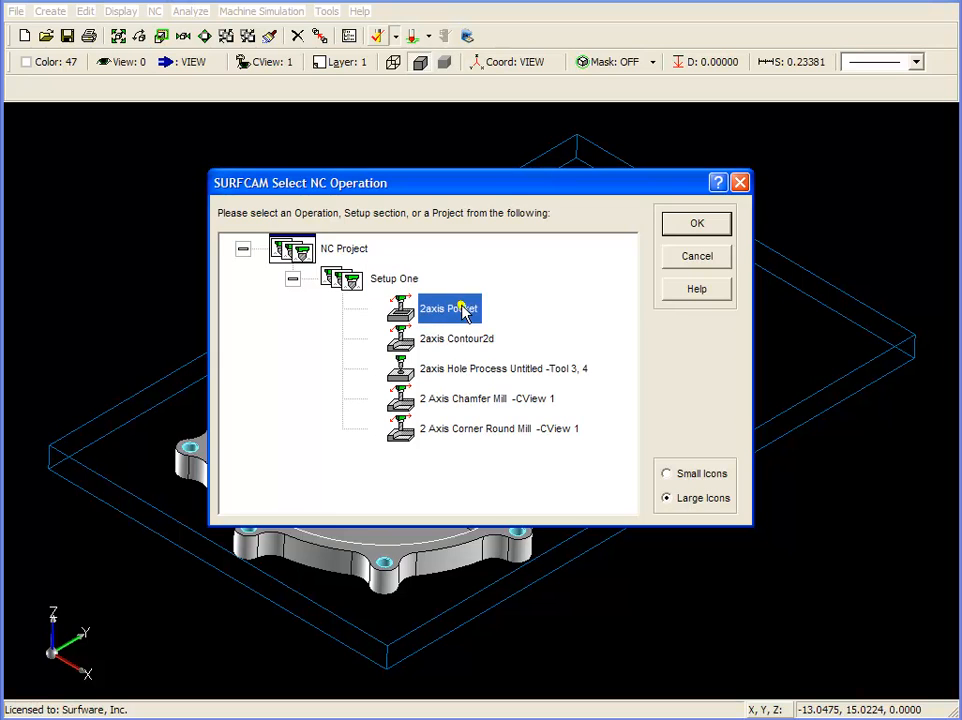
{"action": "left_click", "coordinate": [465, 341]}
{"action": "left_click", "coordinate": [475, 370]}
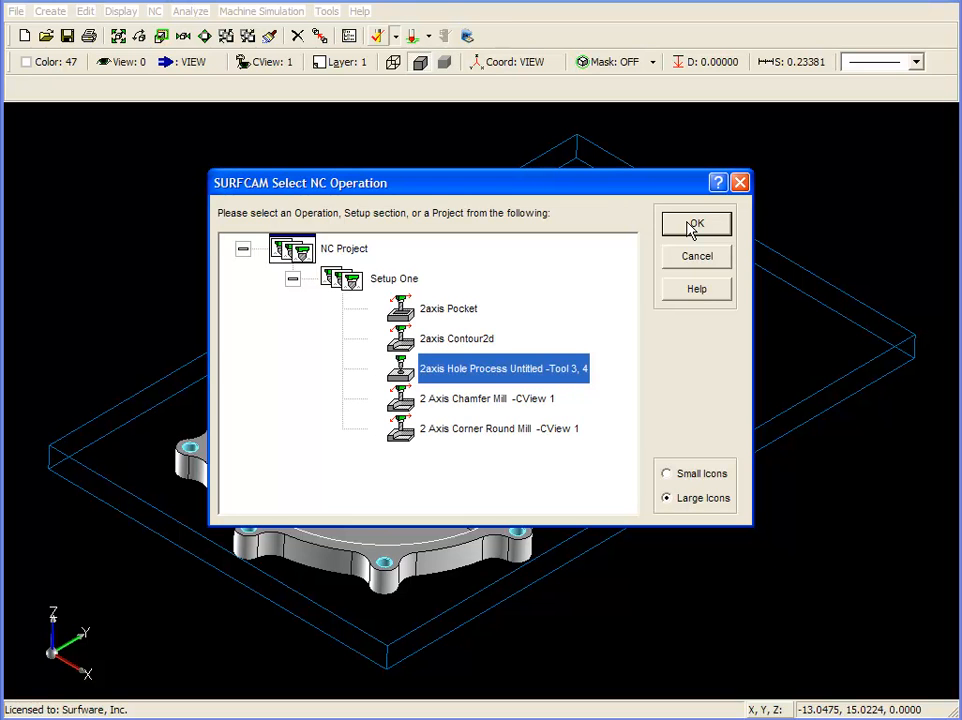
{"action": "left_click", "coordinate": [700, 266]}
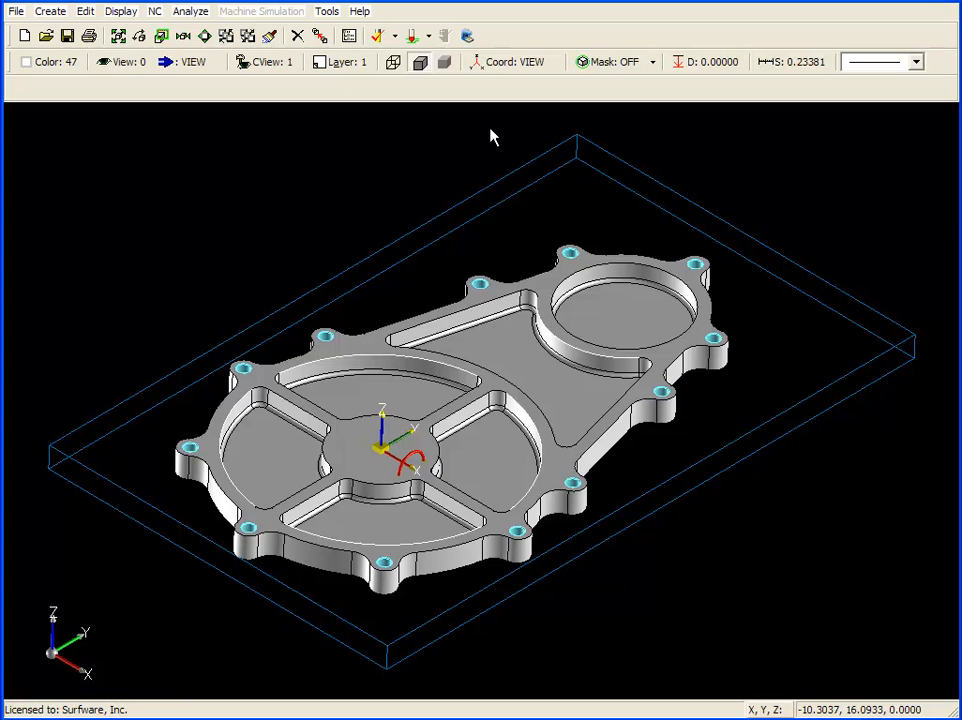
Step: Exclude the hole process, chamfer mill and corner round operations from Setup One and run verification on the pocket and contour operations
{"action": "left_click", "coordinate": [349, 37]}
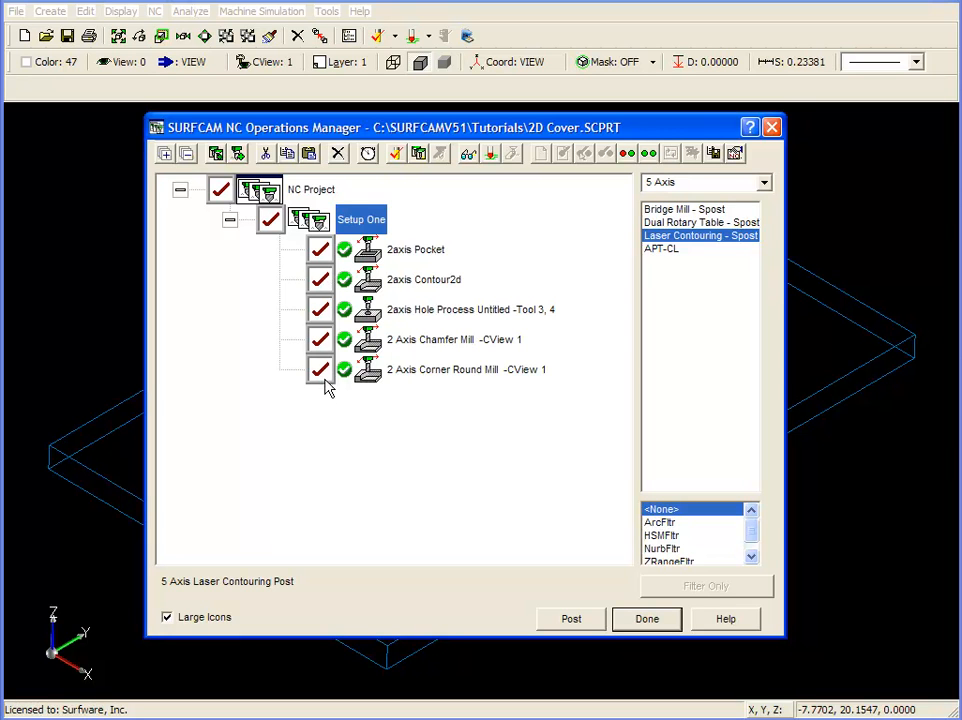
{"action": "left_click", "coordinate": [320, 311]}
{"action": "left_click", "coordinate": [320, 341]}
{"action": "left_click", "coordinate": [320, 371]}
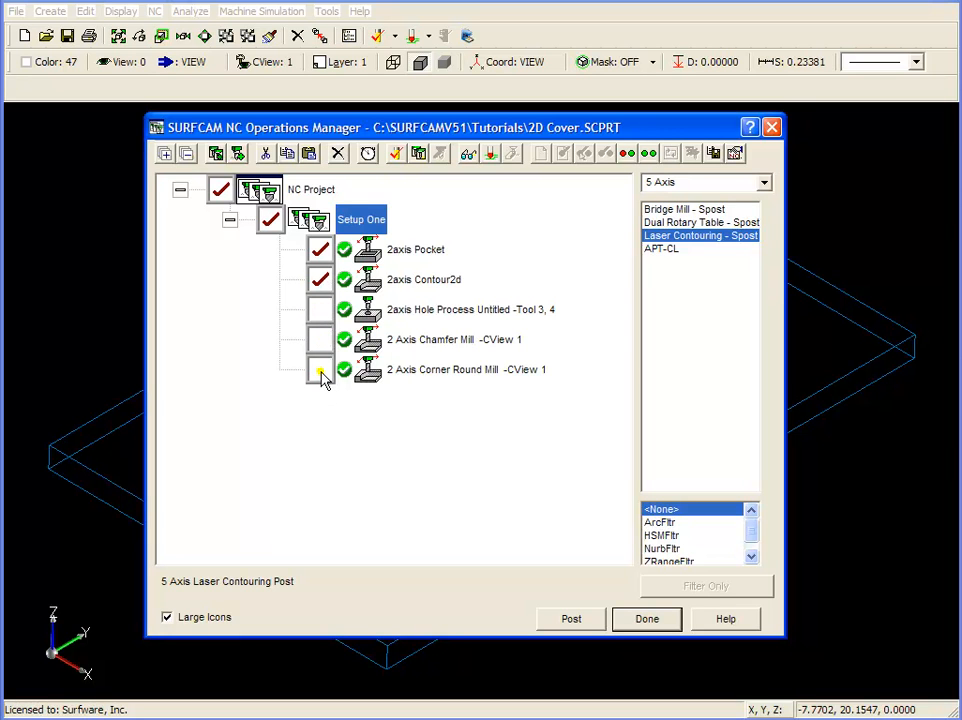
{"action": "left_click", "coordinate": [397, 156]}
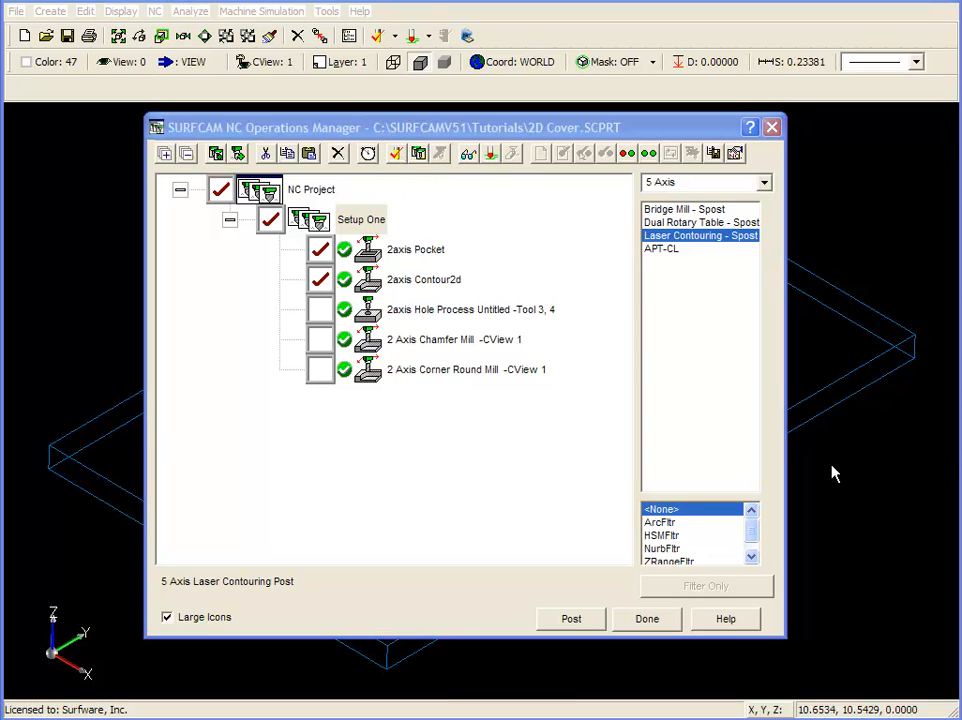
Step: Include the hole process, chamfer mill and corner round operations again and start verification of the whole Setup One
{"action": "left_click", "coordinate": [320, 311]}
{"action": "left_click", "coordinate": [322, 340]}
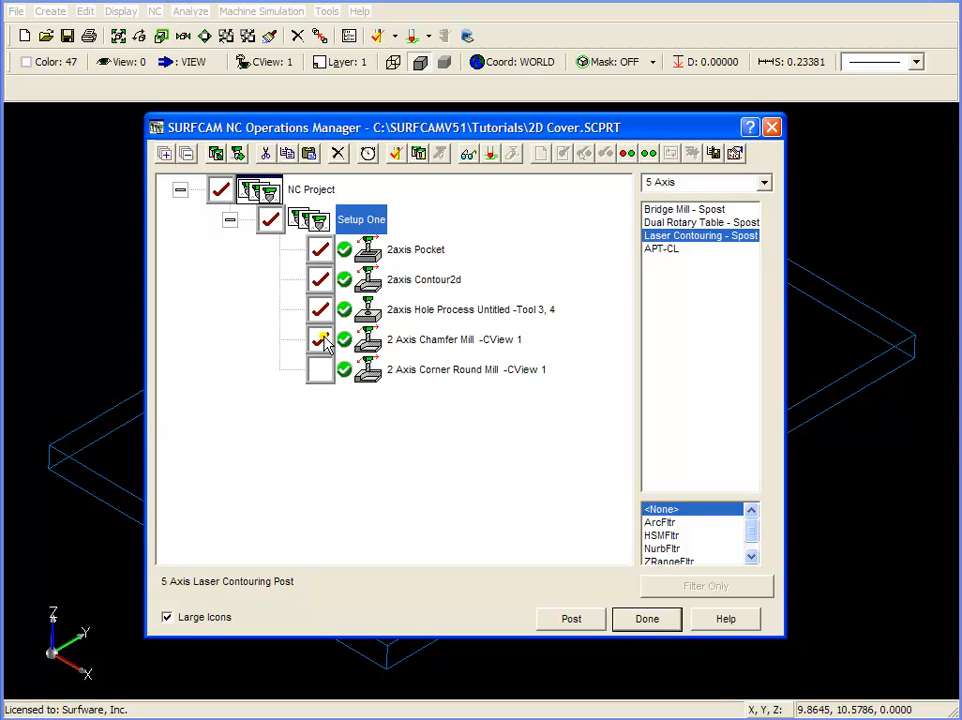
{"action": "left_click", "coordinate": [321, 369]}
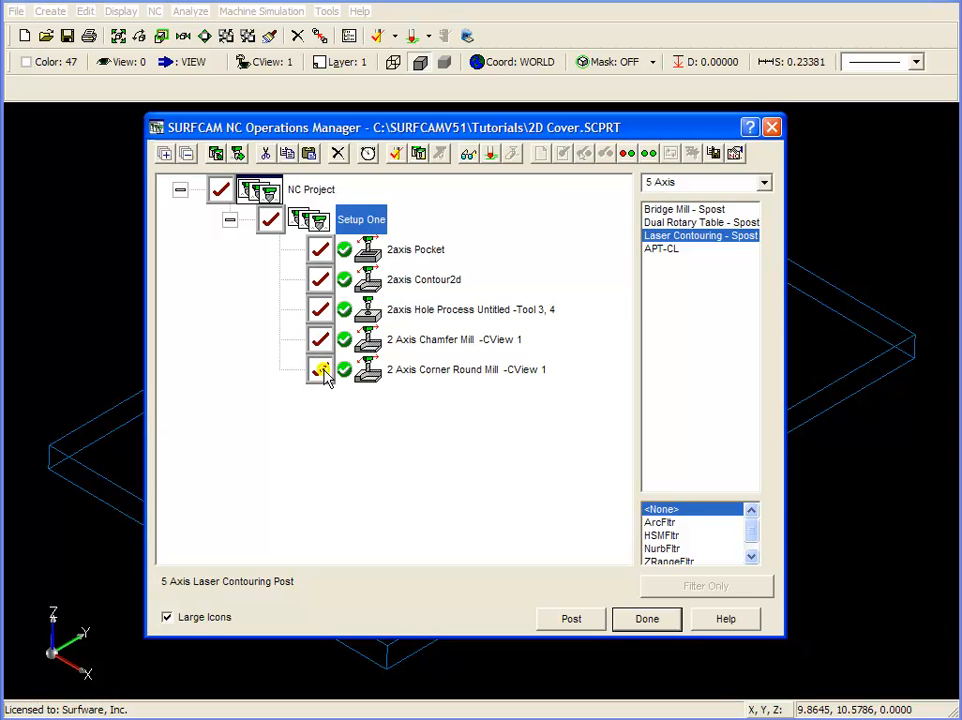
{"action": "left_click", "coordinate": [397, 156]}
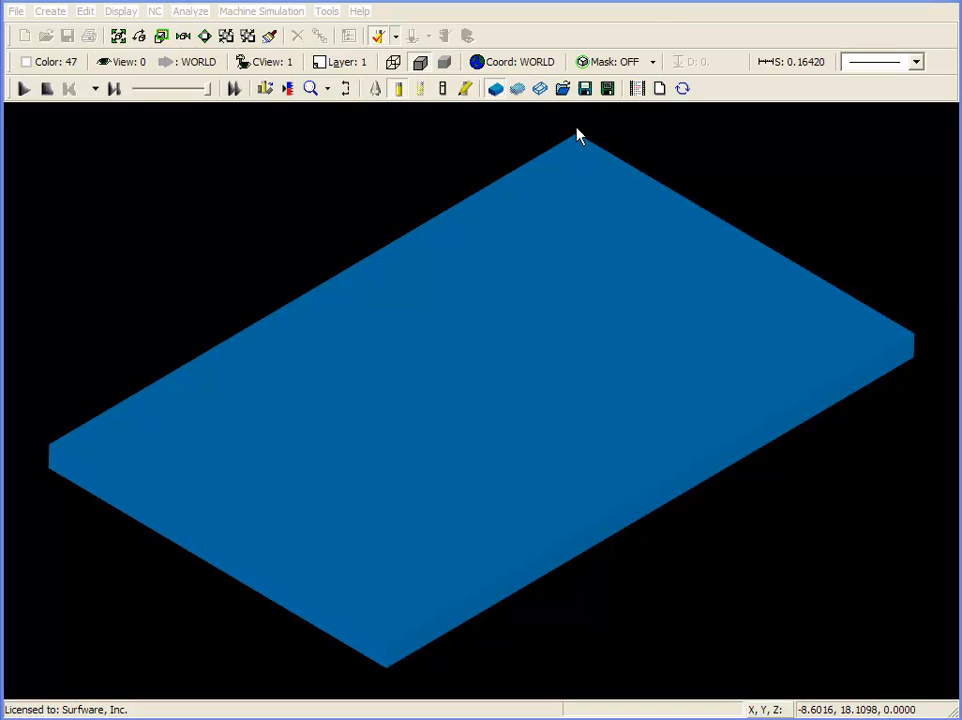
Step: Preview the stock block in transparent wireframe and translucent display, and return it to solid
{"action": "left_click", "coordinate": [540, 89]}
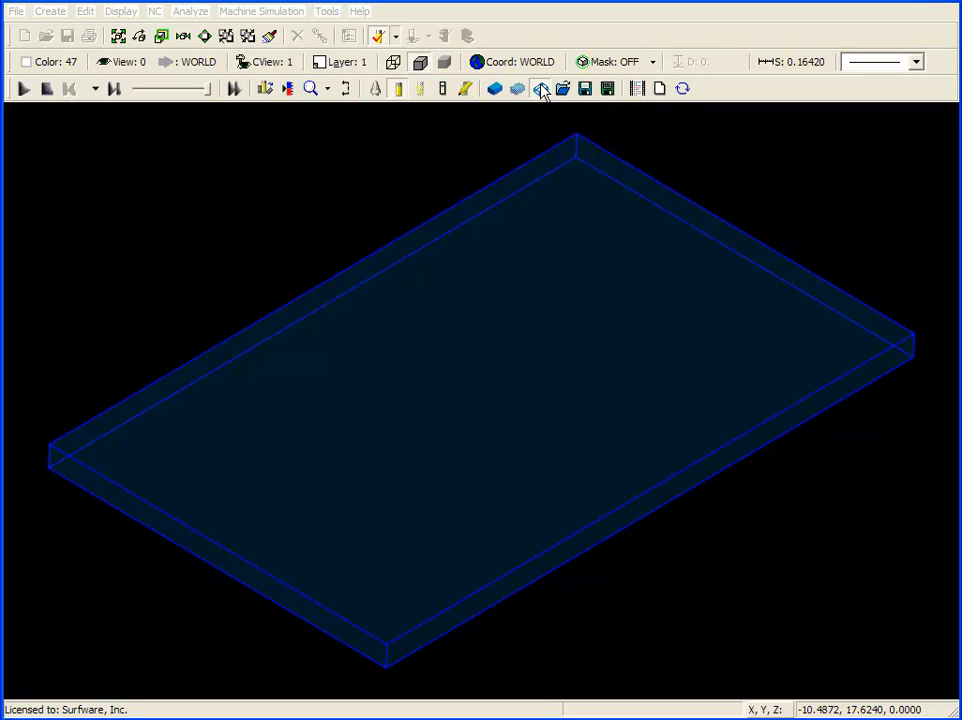
{"action": "left_click", "coordinate": [517, 89]}
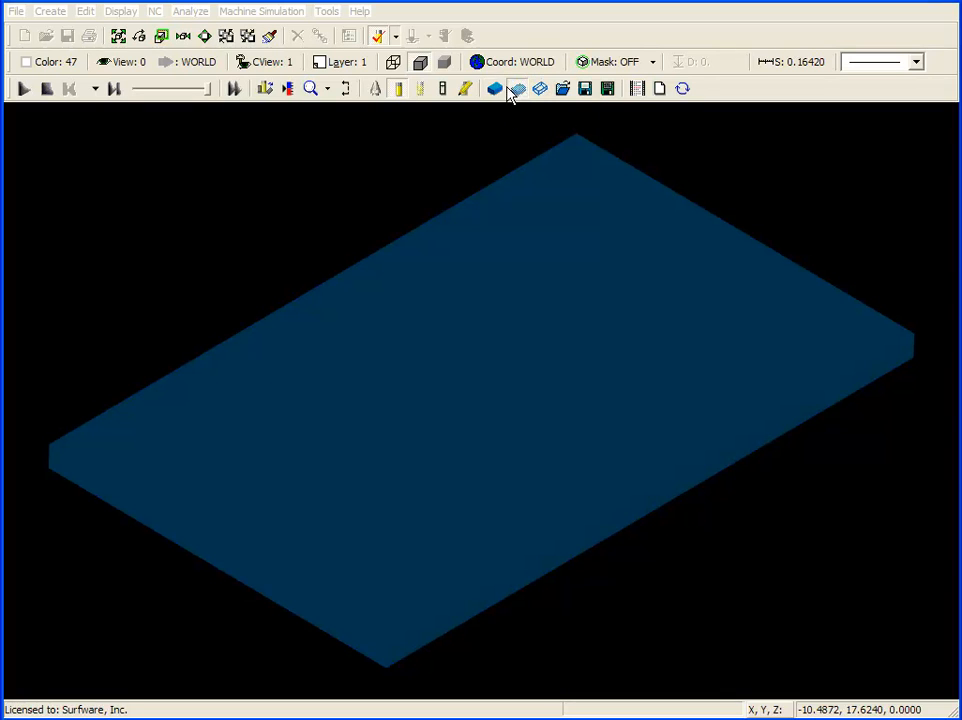
{"action": "left_click", "coordinate": [494, 89]}
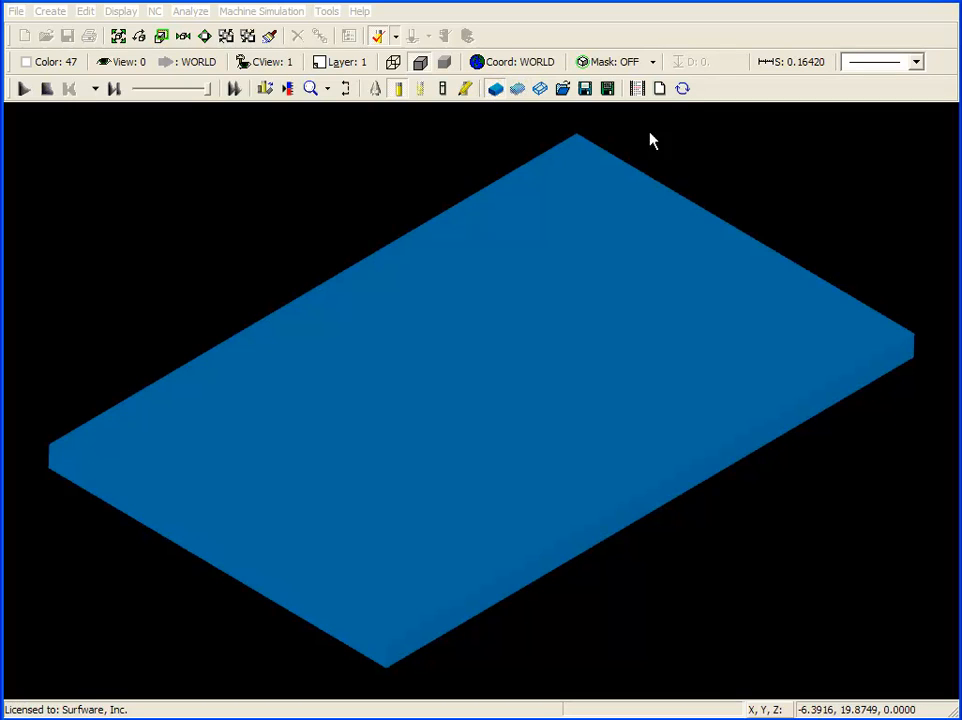
Step: Review the mill and drill tools in the tool list and set the T01 Bullmill's color to periwinkle blue
{"action": "left_click", "coordinate": [466, 89]}
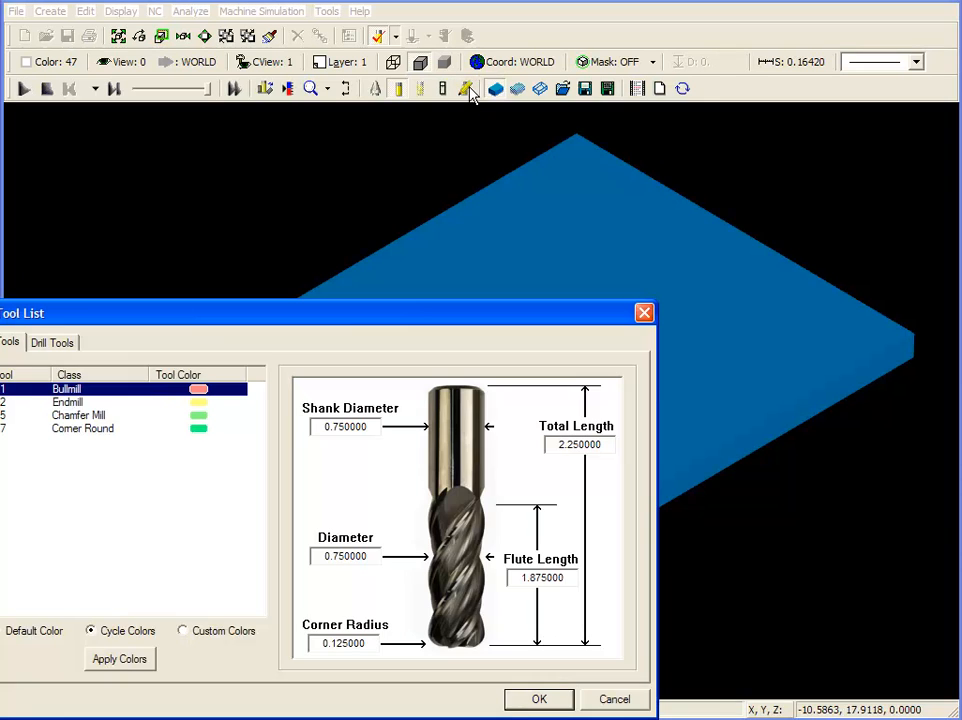
{"action": "left_click_drag", "start_coordinate": [344, 316], "coordinate": [511, 160]}
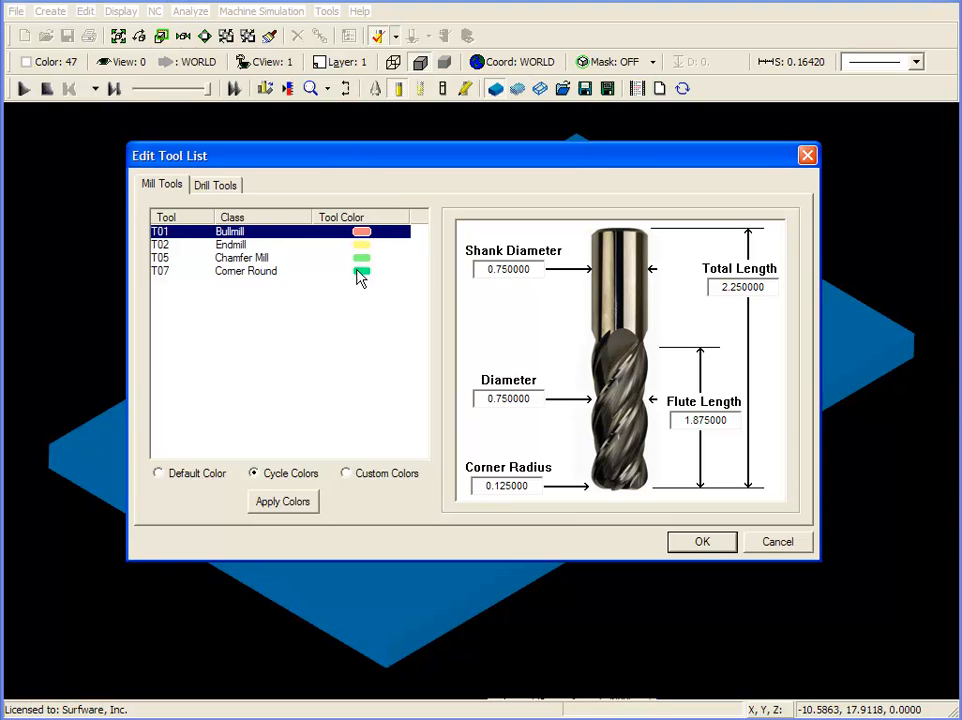
{"action": "left_click", "coordinate": [222, 186]}
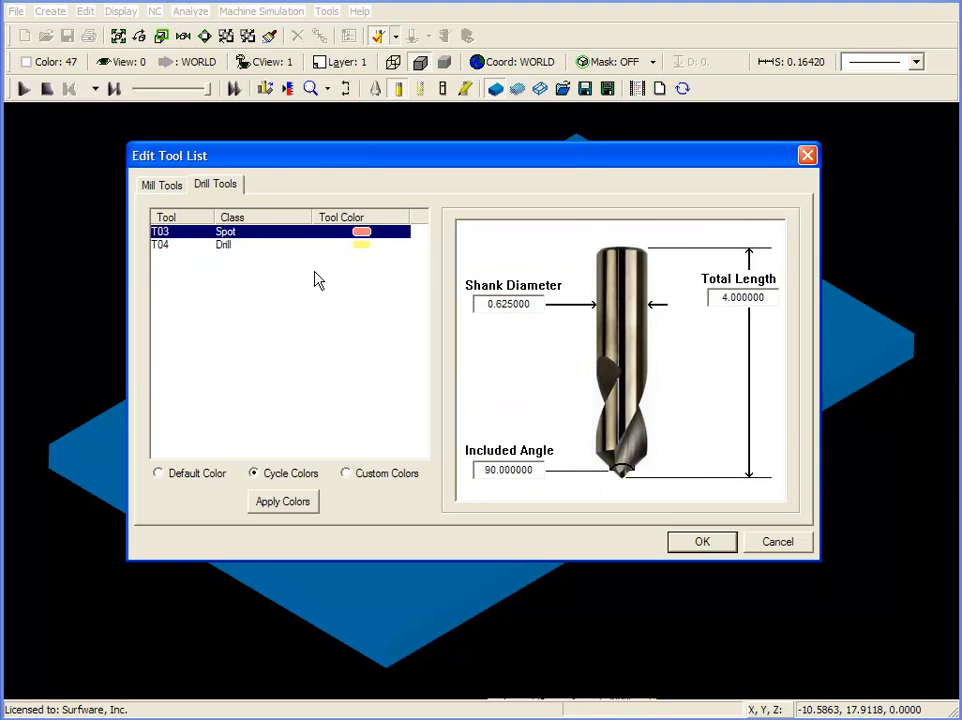
{"action": "left_click", "coordinate": [163, 186]}
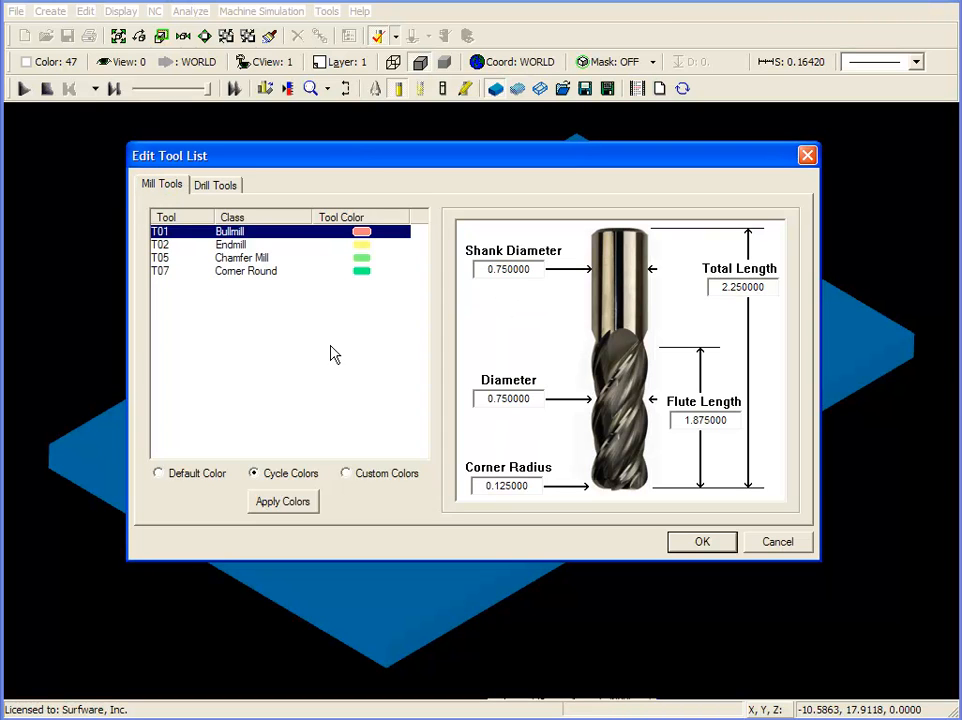
{"action": "left_click", "coordinate": [364, 233]}
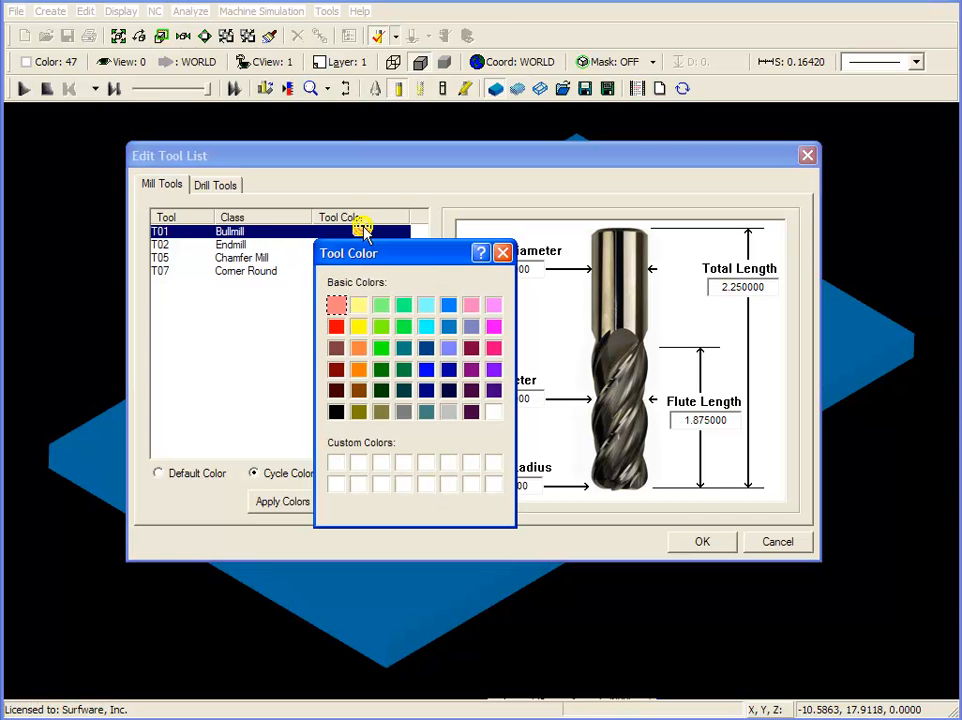
{"action": "left_click", "coordinate": [448, 347]}
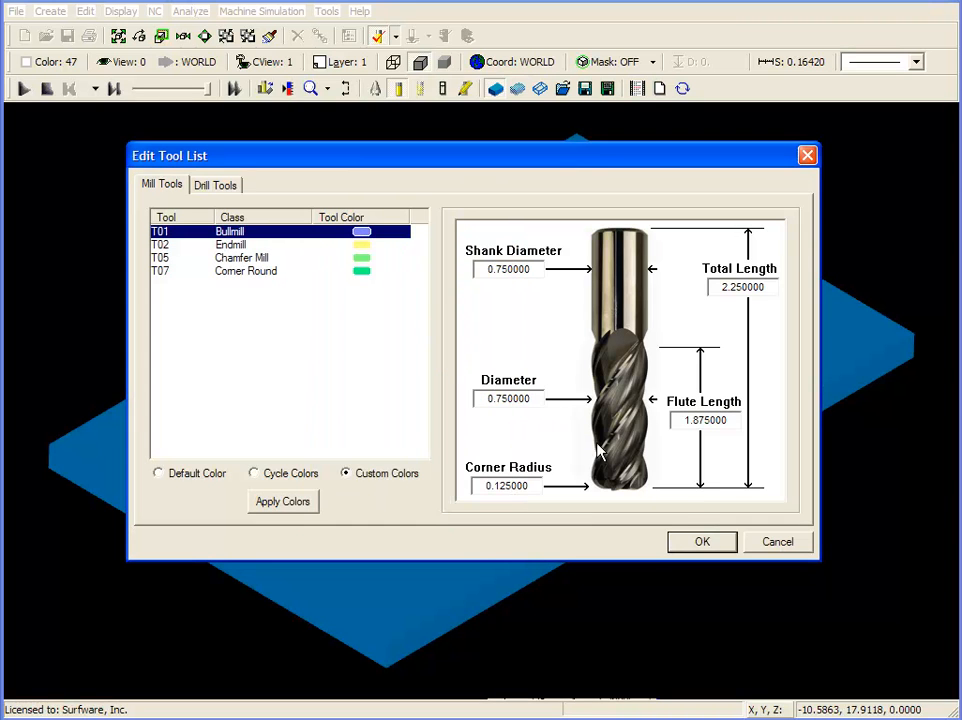
{"action": "left_click", "coordinate": [703, 543]}
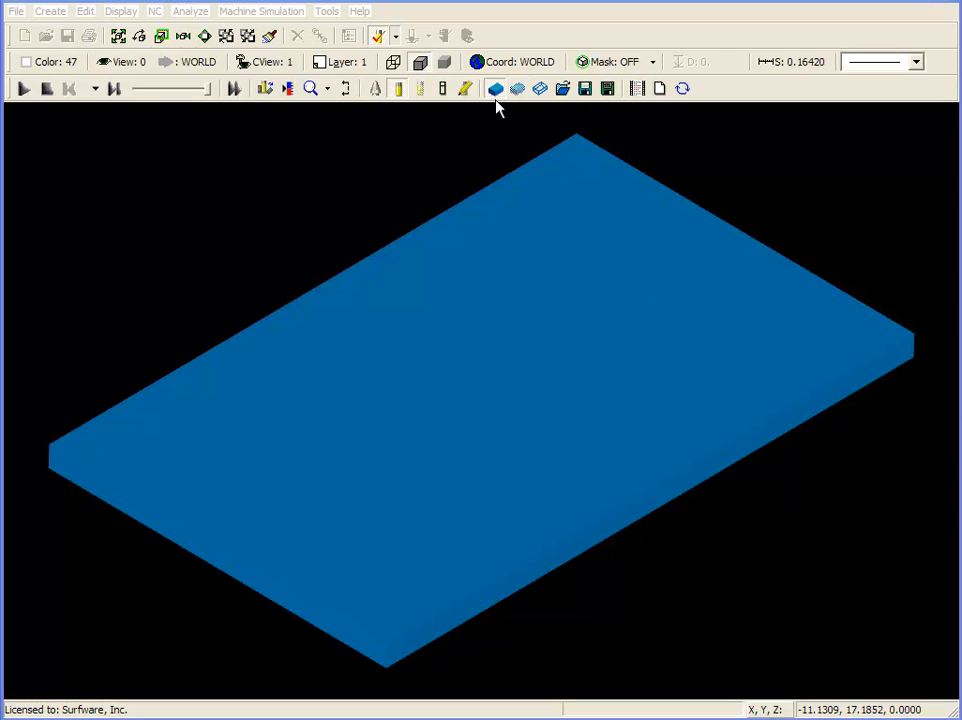
Step: Slow the animation to about a third of its speed range, then run the simulation with the tool shown and pause it during pocketing
{"action": "left_click", "coordinate": [399, 89]}
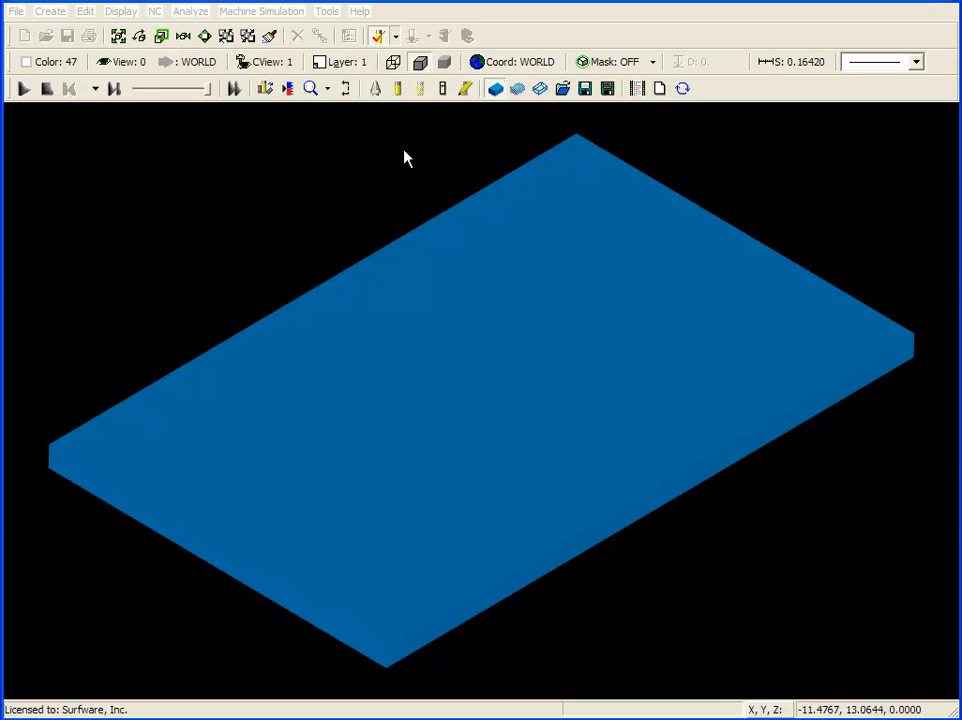
{"action": "left_click", "coordinate": [399, 90]}
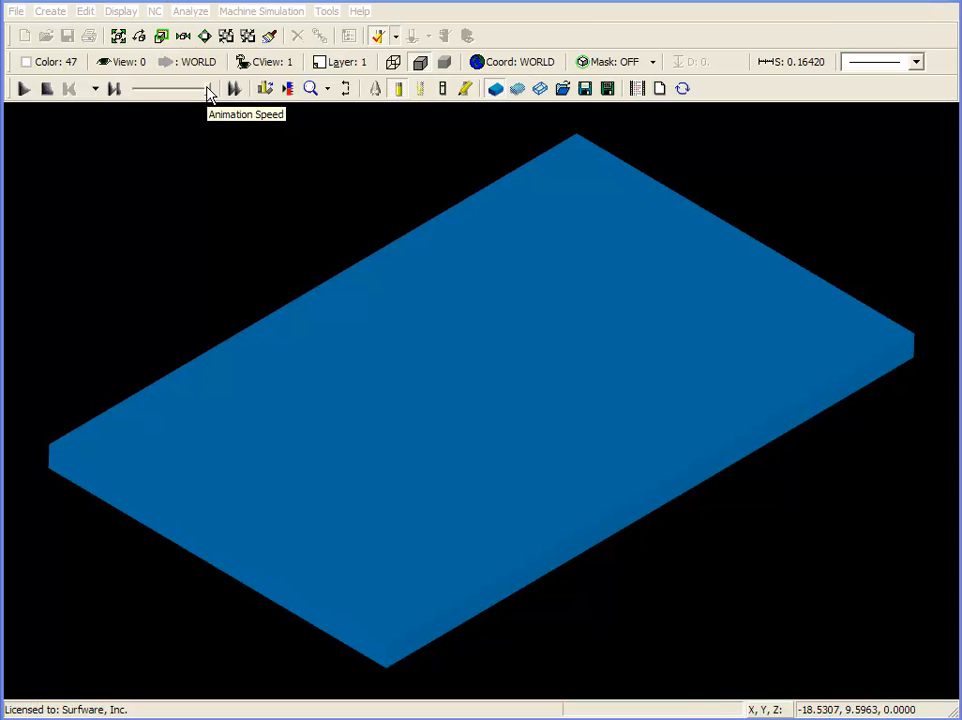
{"action": "left_click_drag", "start_coordinate": [208, 92], "coordinate": [156, 93]}
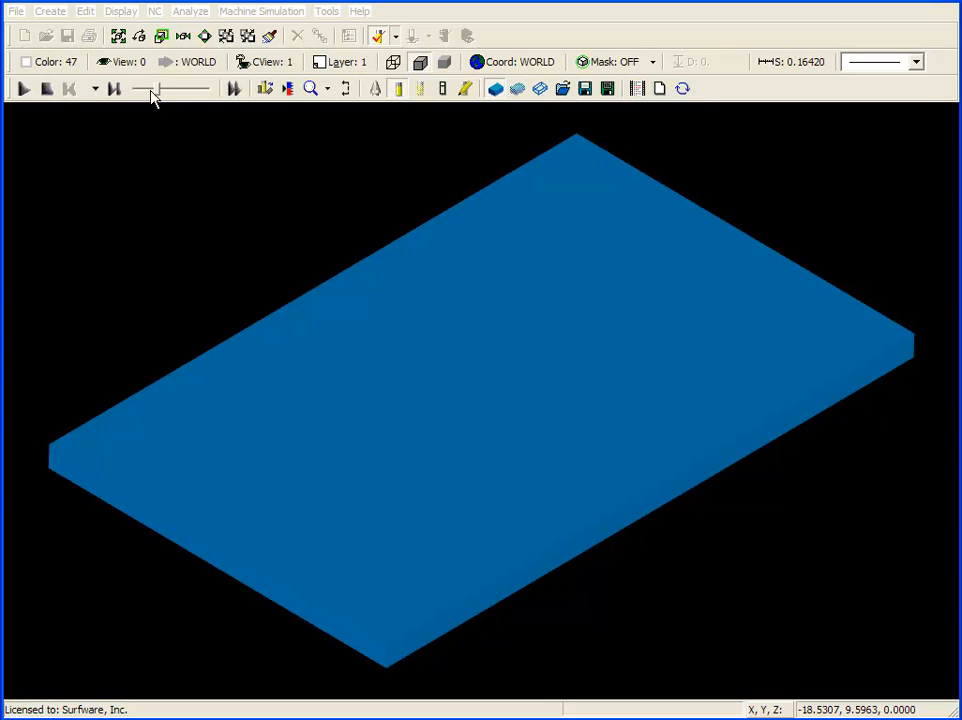
{"action": "left_click", "coordinate": [22, 89]}
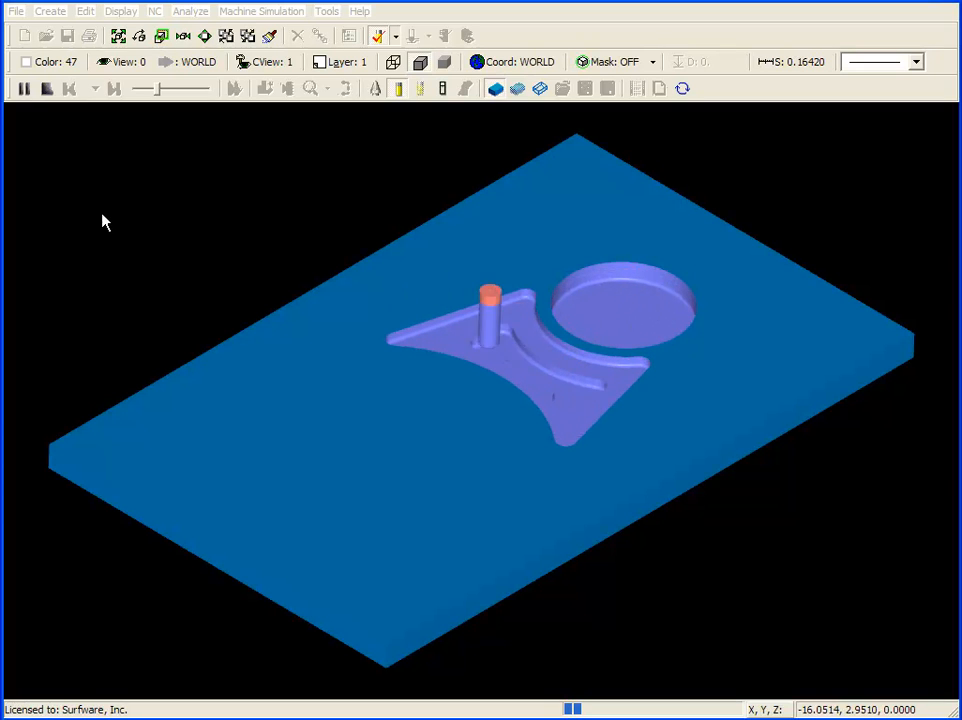
{"action": "left_click", "coordinate": [25, 89]}
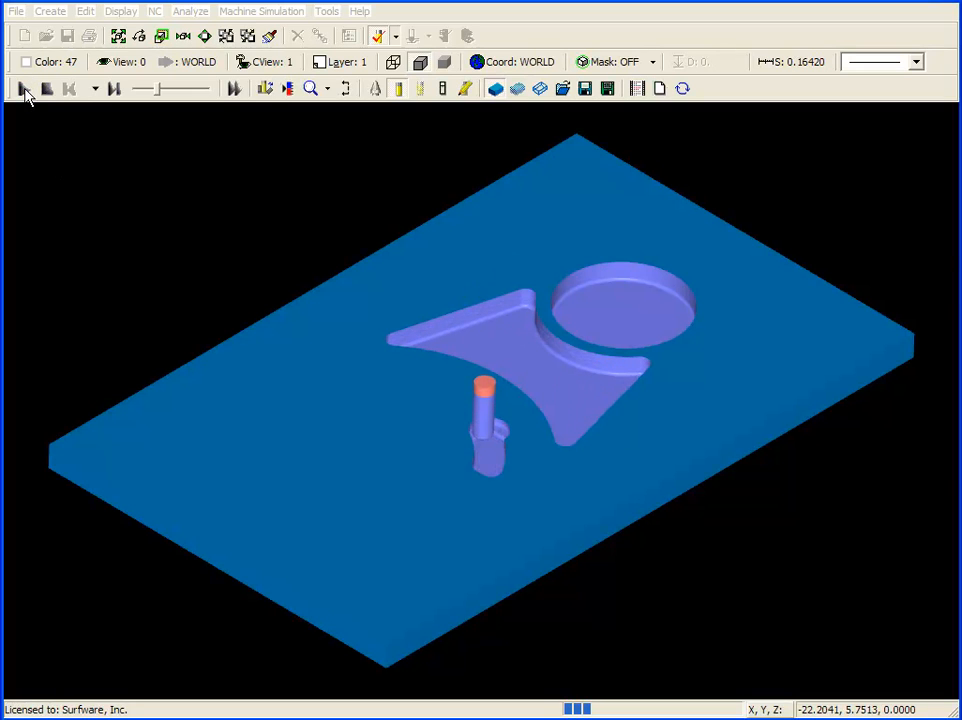
Step: Continue the cutting simulation with the tool hidden, pause it, and resume with the tool shown again
{"action": "left_click", "coordinate": [398, 90]}
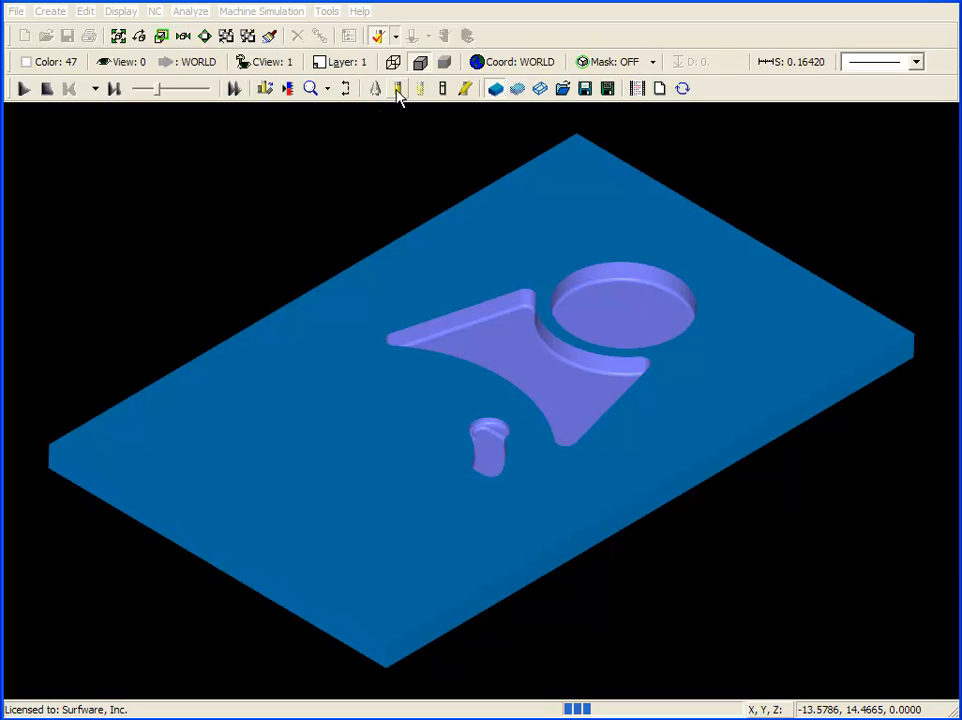
{"action": "left_click", "coordinate": [24, 90]}
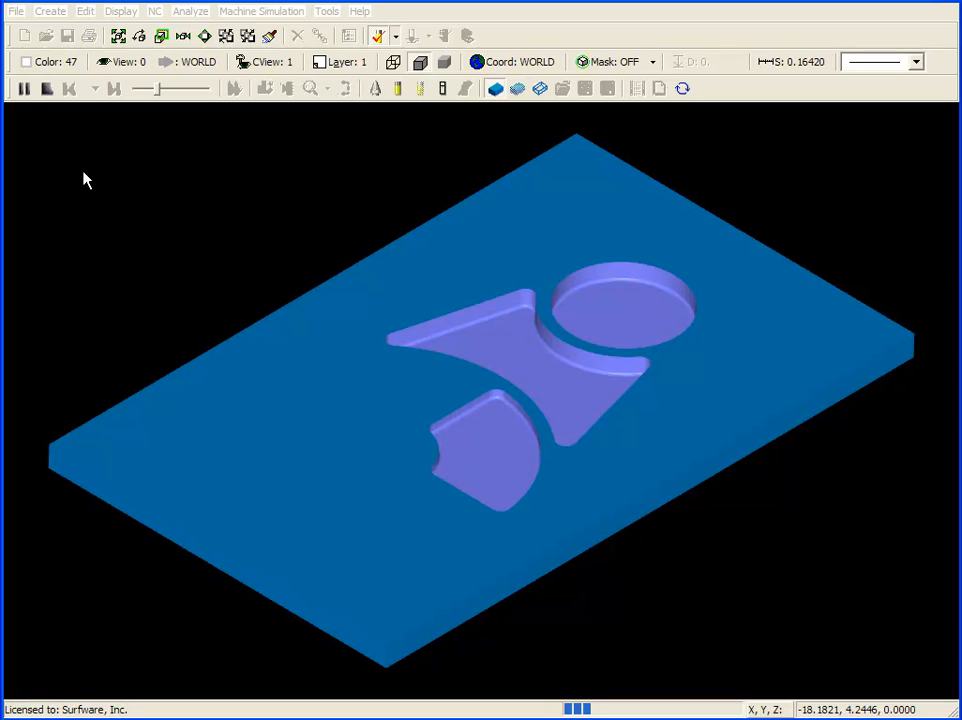
{"action": "left_click", "coordinate": [25, 92]}
{"action": "left_click", "coordinate": [398, 89]}
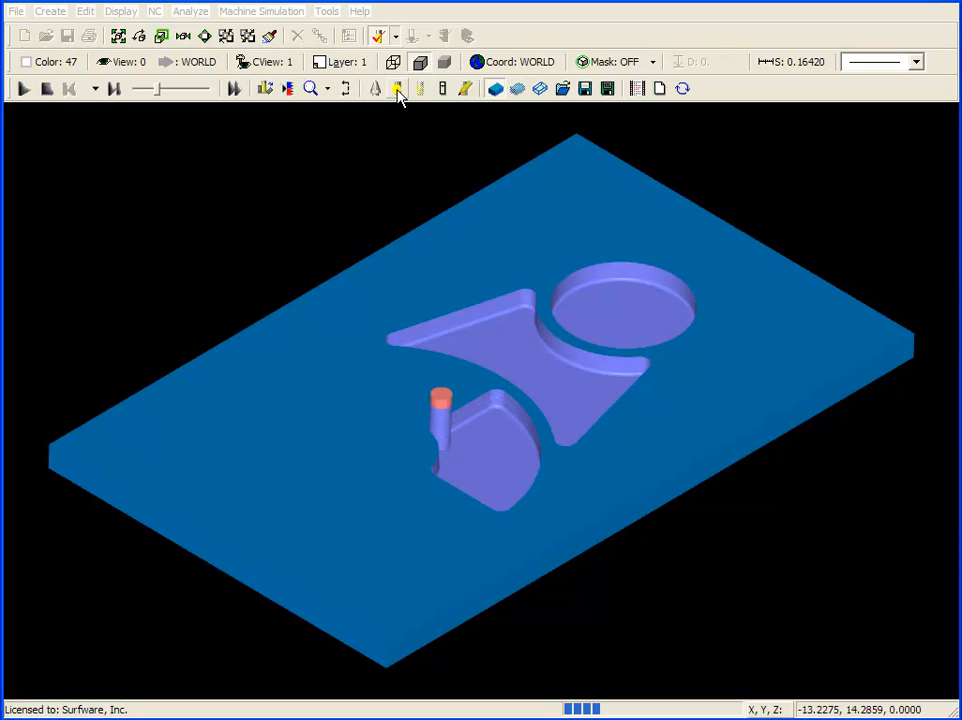
{"action": "left_click", "coordinate": [25, 89]}
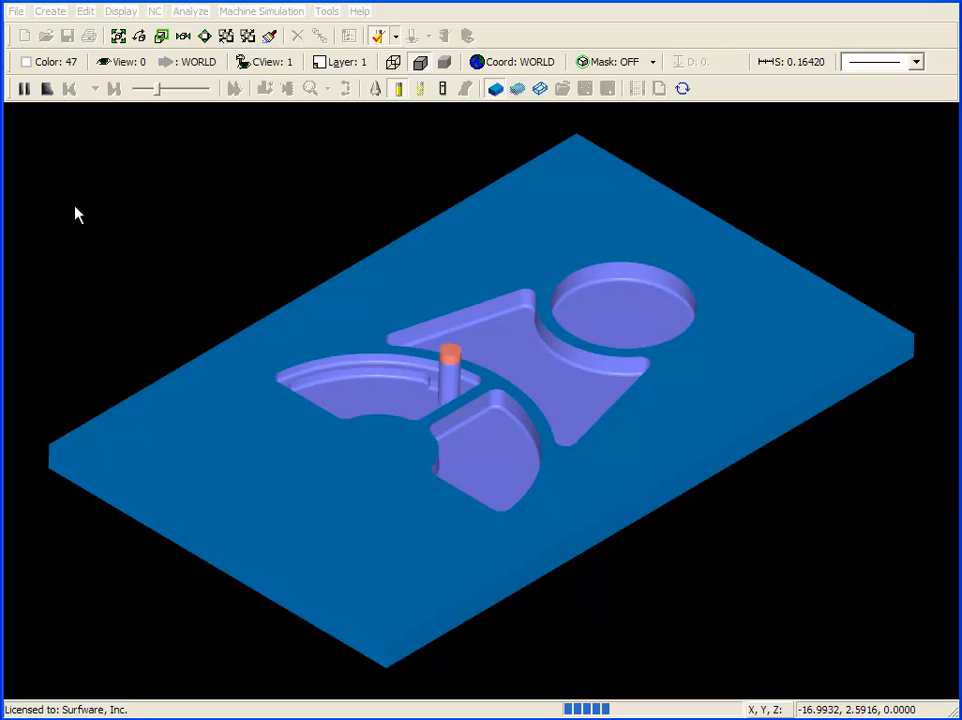
Step: Reset the simulation to the uncut stock, run all operations to completion, inspect the machined cover and exit verification
{"action": "left_click", "coordinate": [47, 89]}
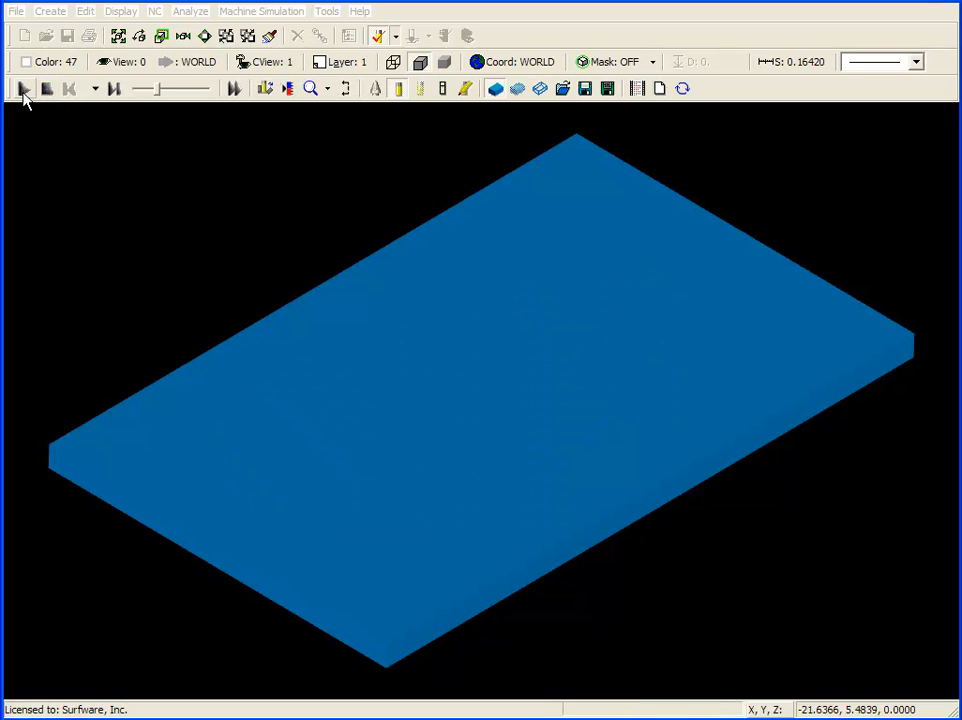
{"action": "left_click", "coordinate": [23, 89]}
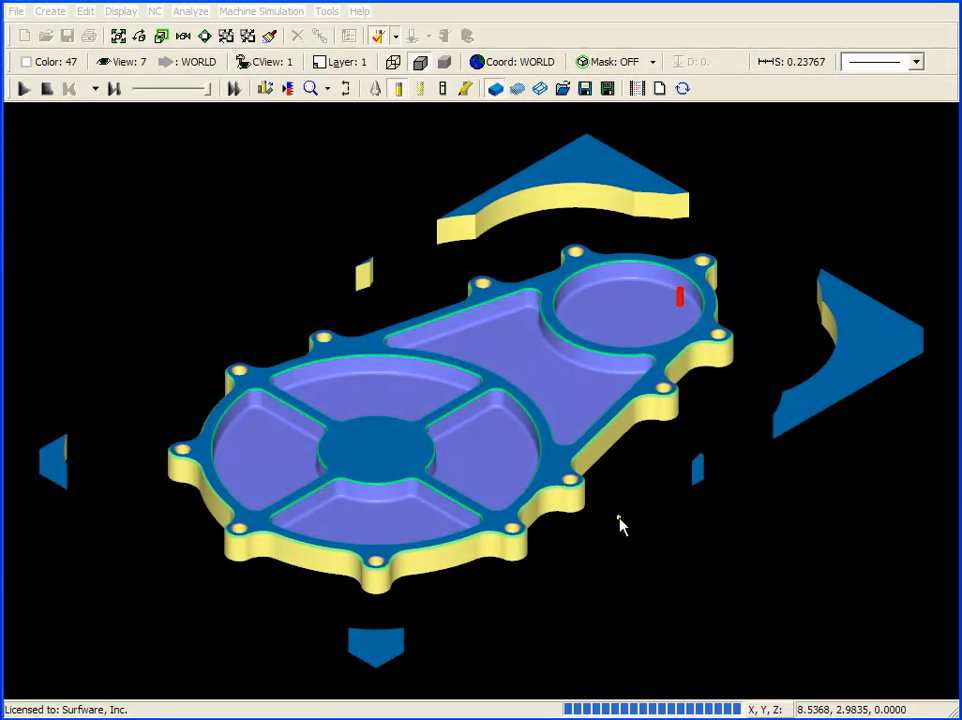
{"action": "scroll", "coordinate": [495, 396], "scroll_direction": "up", "scroll_amount": 3}
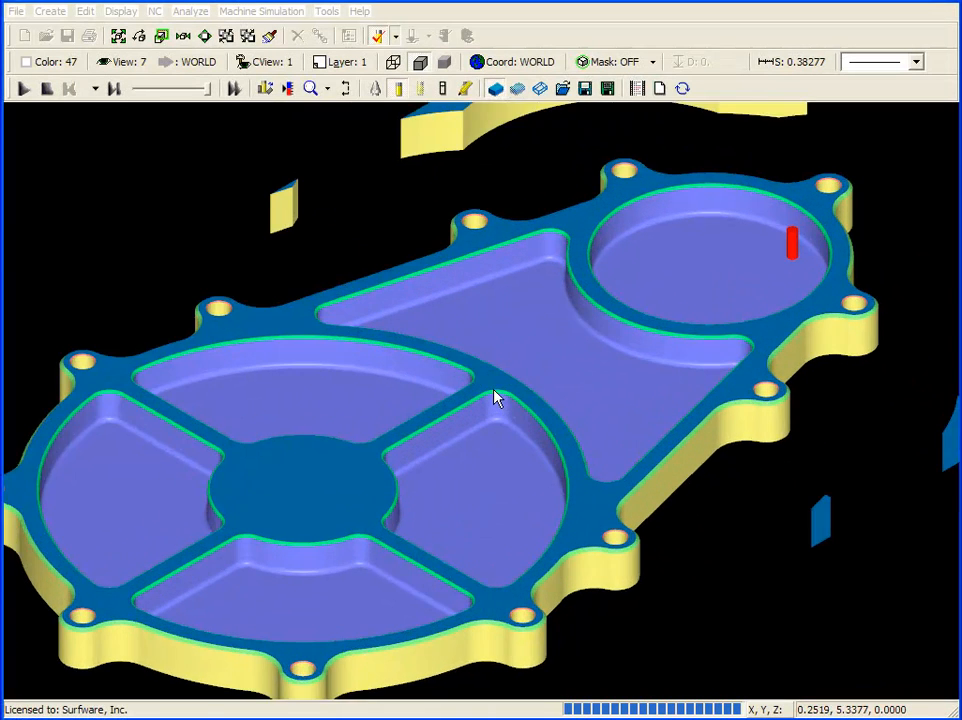
{"action": "scroll", "coordinate": [495, 396], "scroll_direction": "down", "scroll_amount": 3}
{"action": "mouse_move", "coordinate": [492, 389]}
{"action": "middle_mouse_down"}
{"action": "mouse_move", "coordinate": [489, 362]}
{"action": "mouse_move", "coordinate": [487, 393]}
{"action": "middle_mouse_up"}
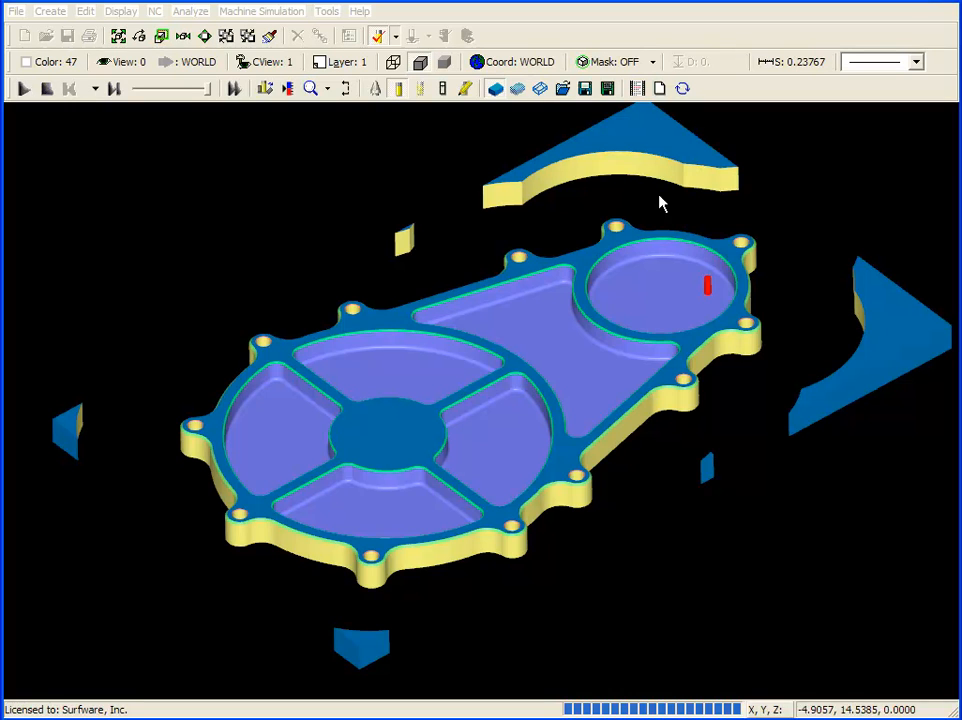
{"action": "left_click", "coordinate": [379, 38]}
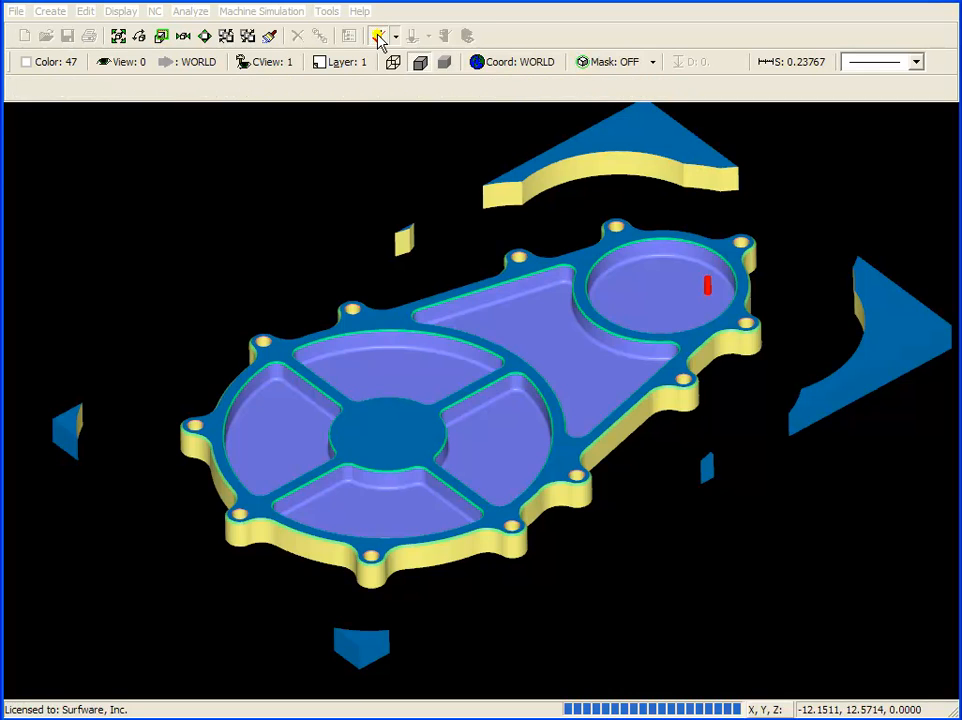